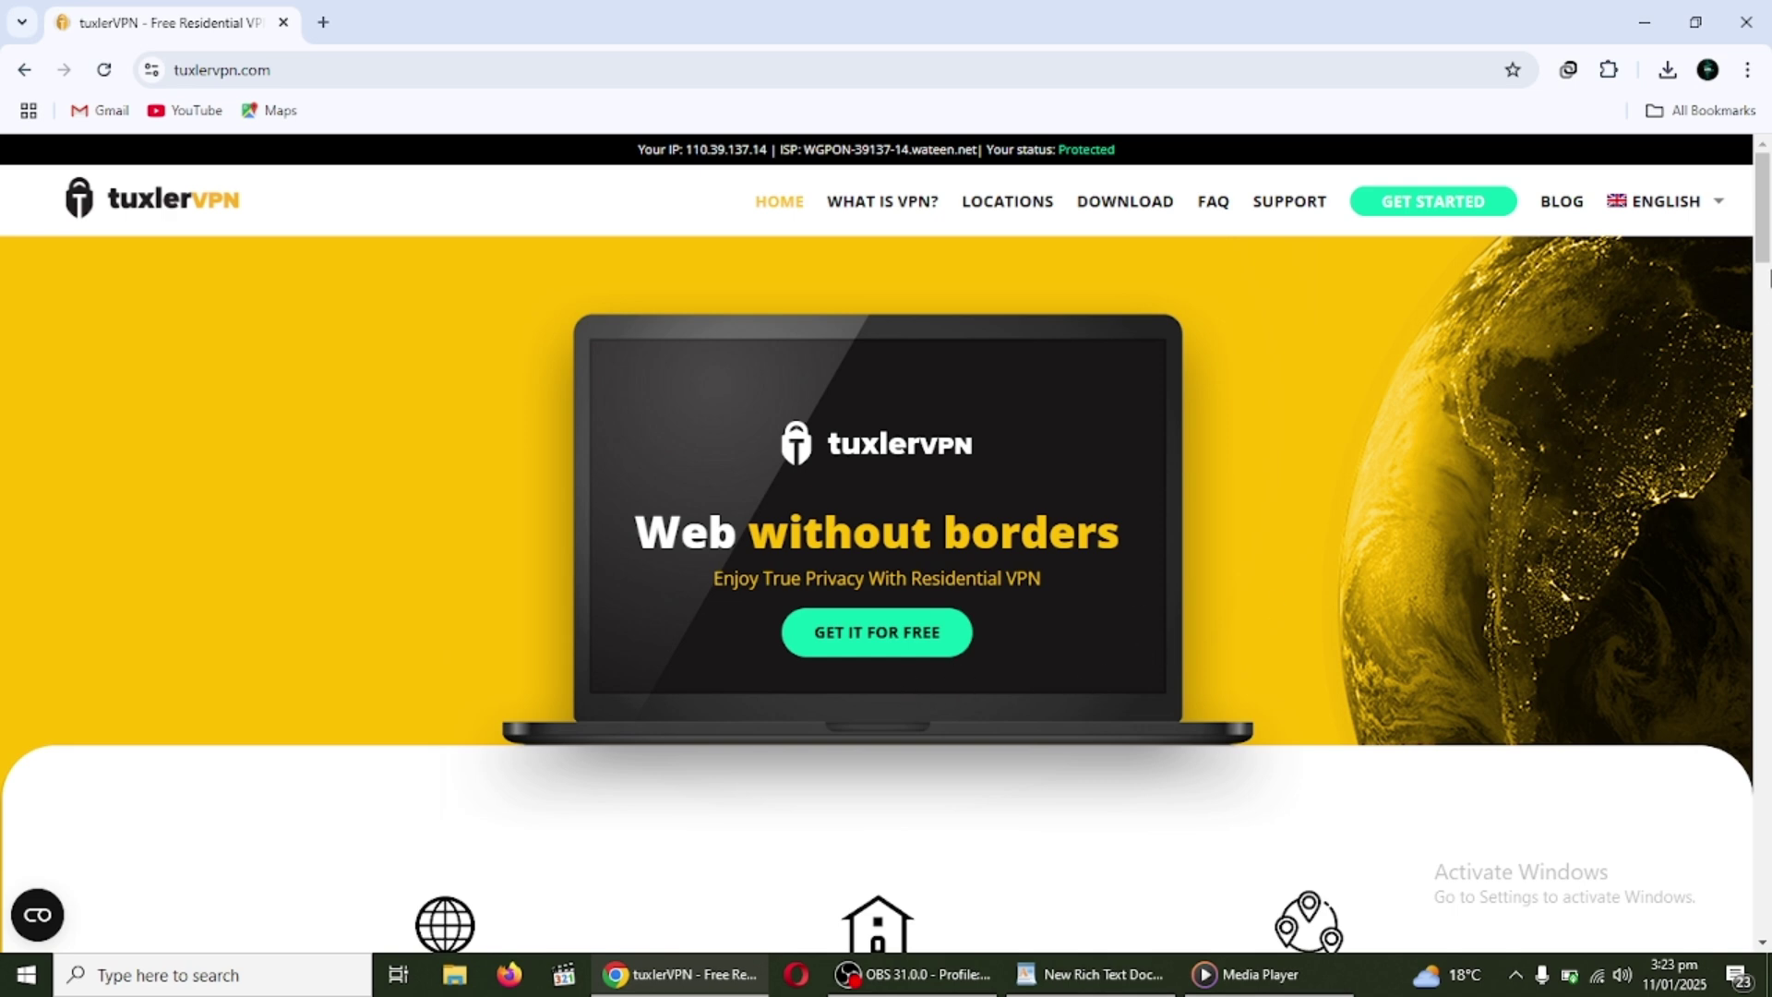
mouse_move(1768, 277)
left_mouse_down()
mouse_move(1767, 515)
mouse_move(1767, 284)
left_mouse_up()
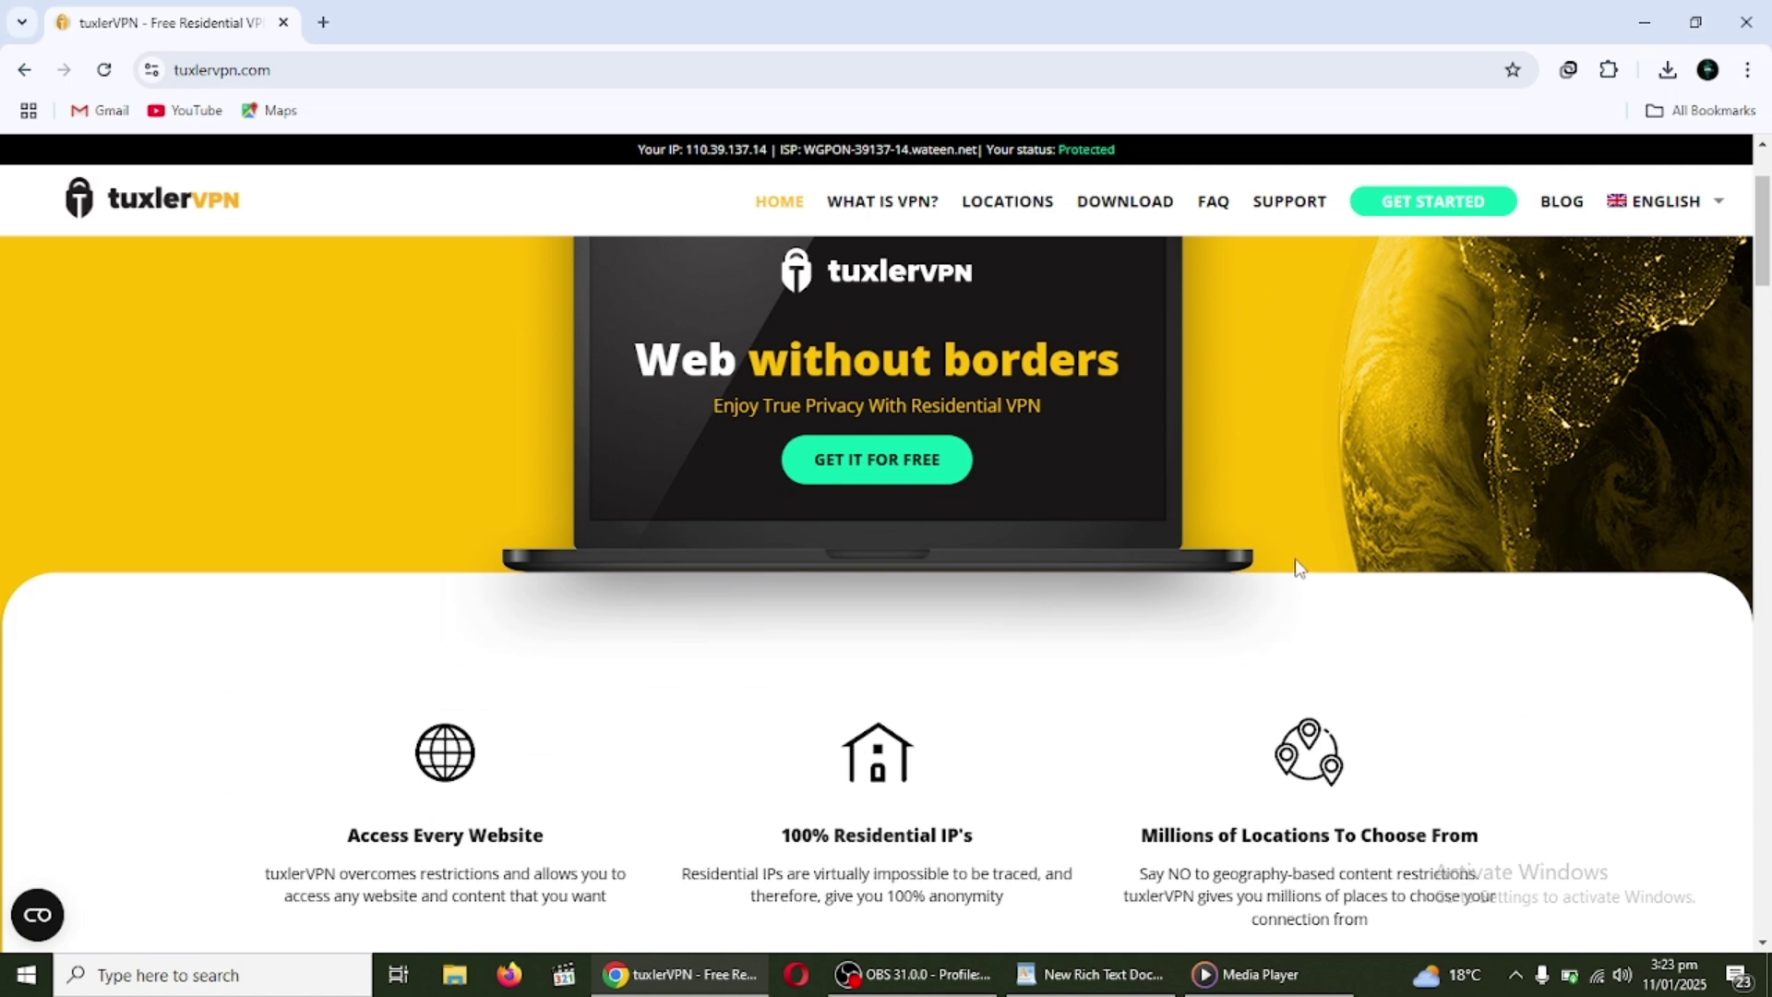
- Go to the Buy tuxlerVPN page and begin buying the $7.99/month Premium Version
left_click(1454, 218)
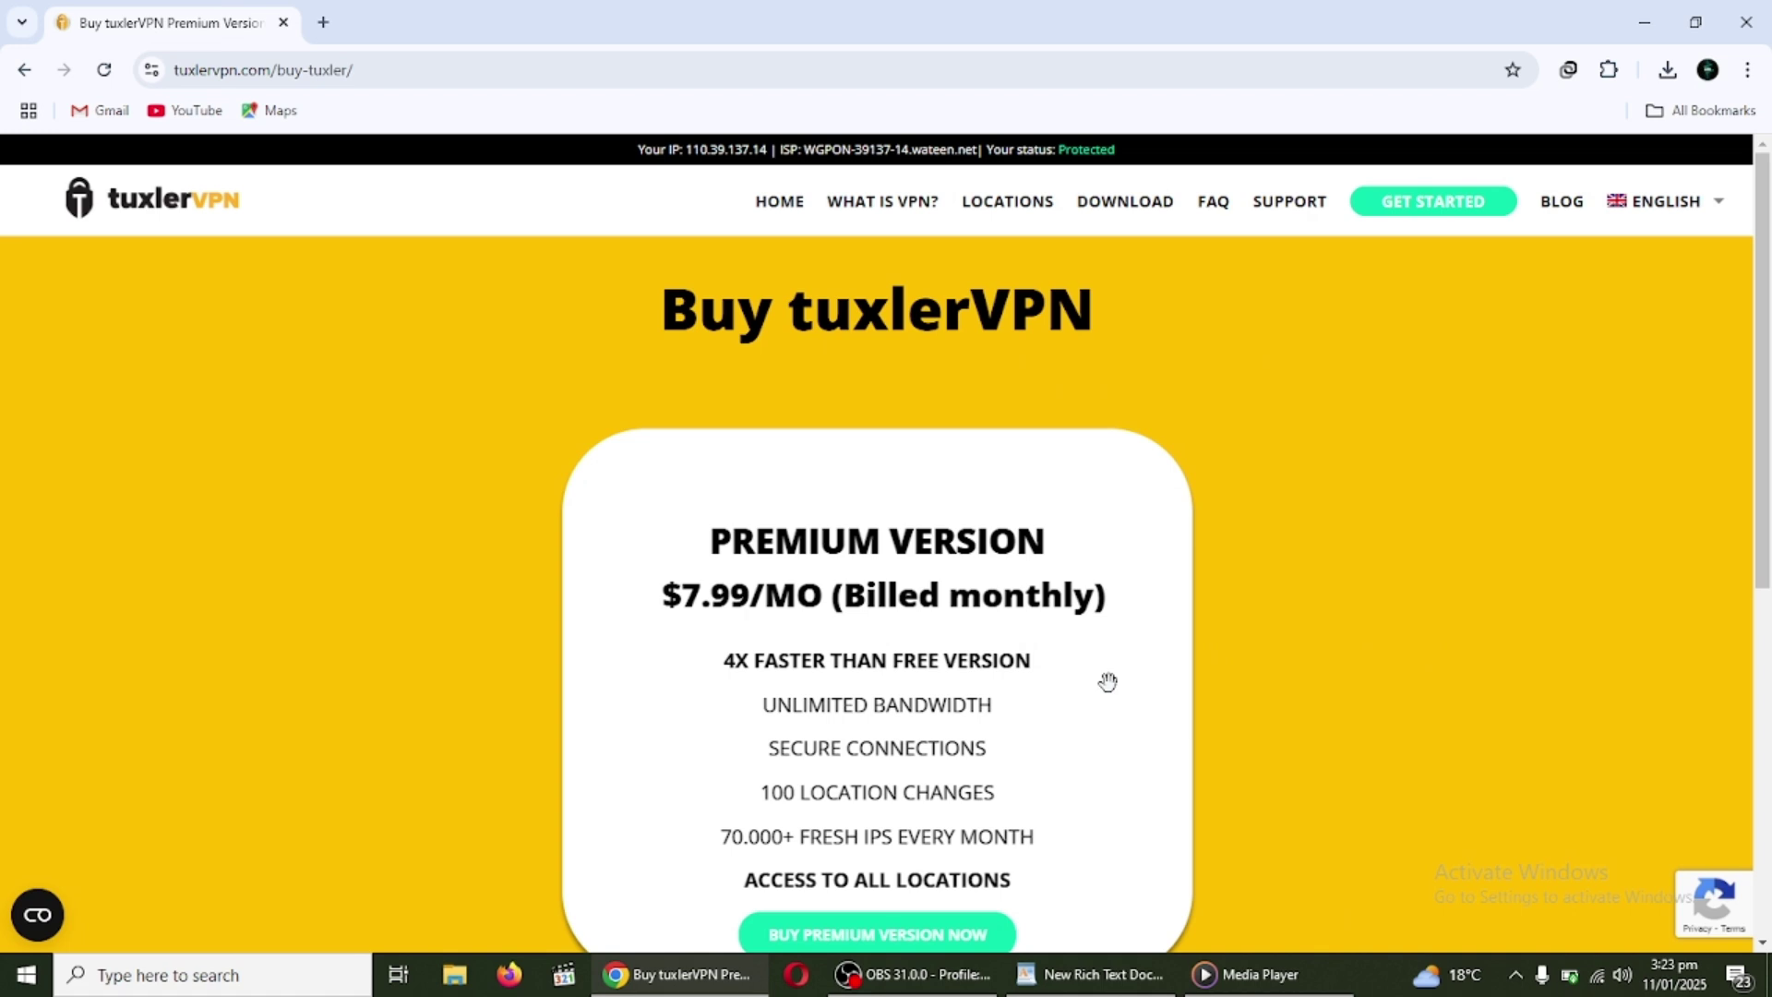
left_click_drag(1760, 388, 1766, 444)
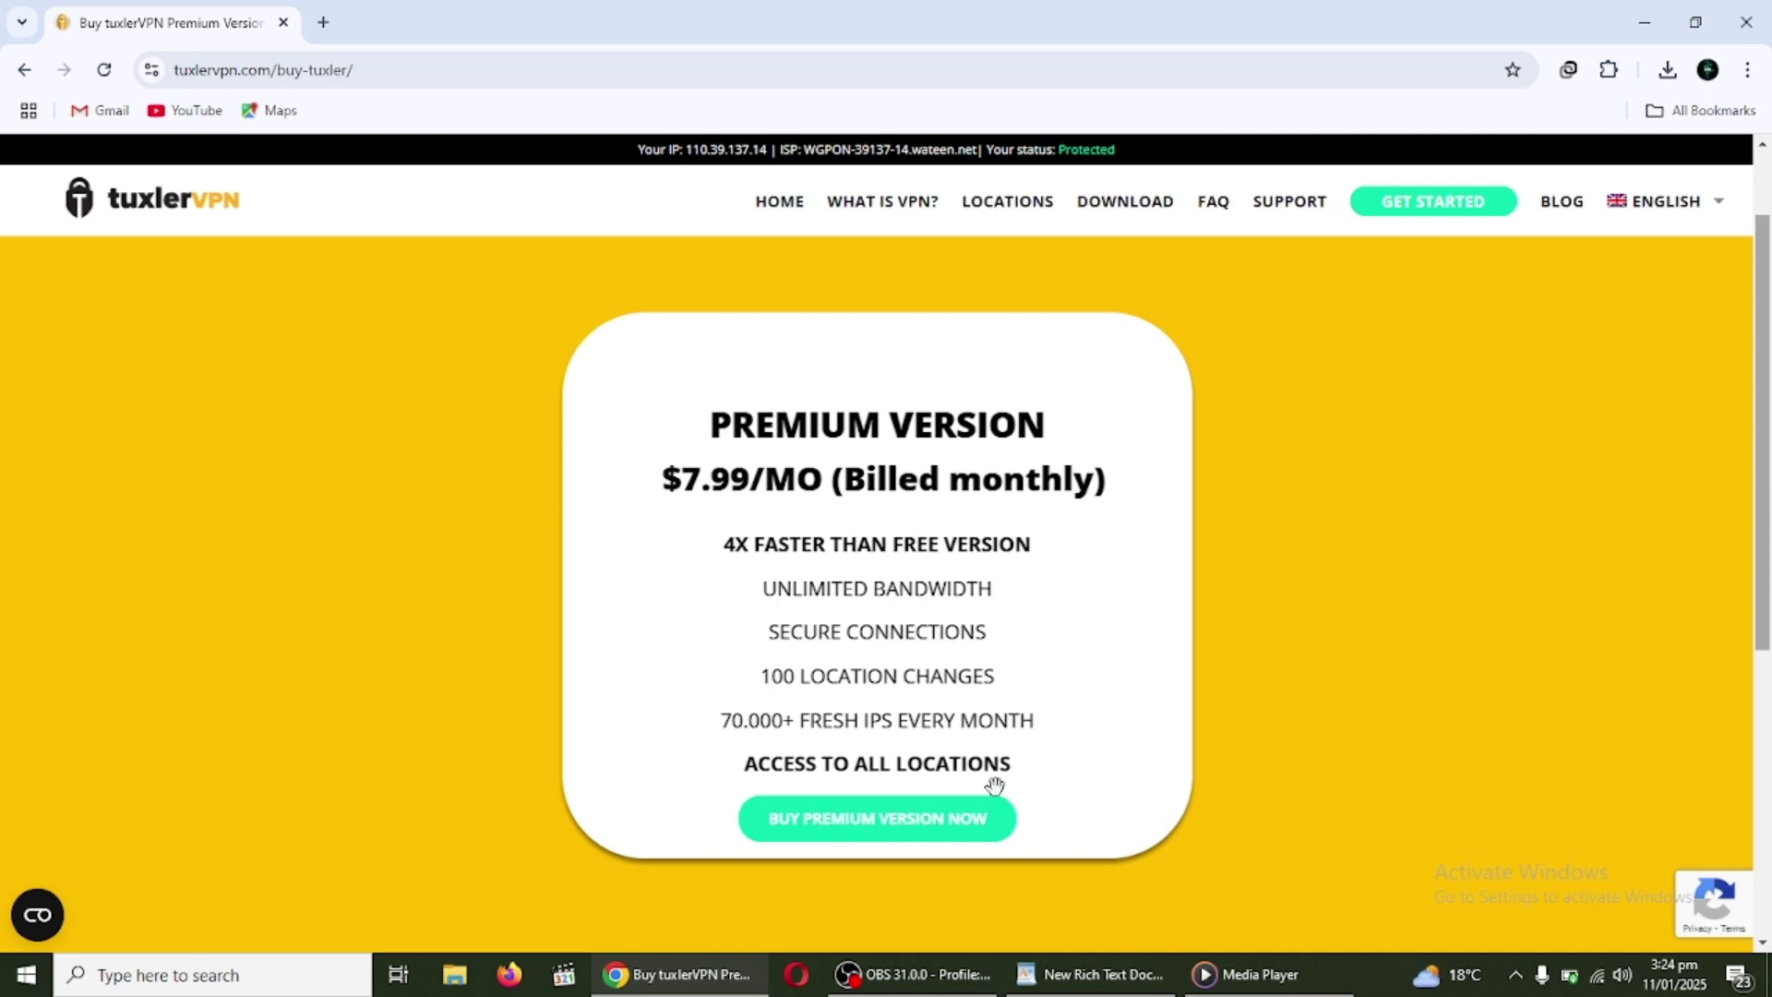
left_click(925, 825)
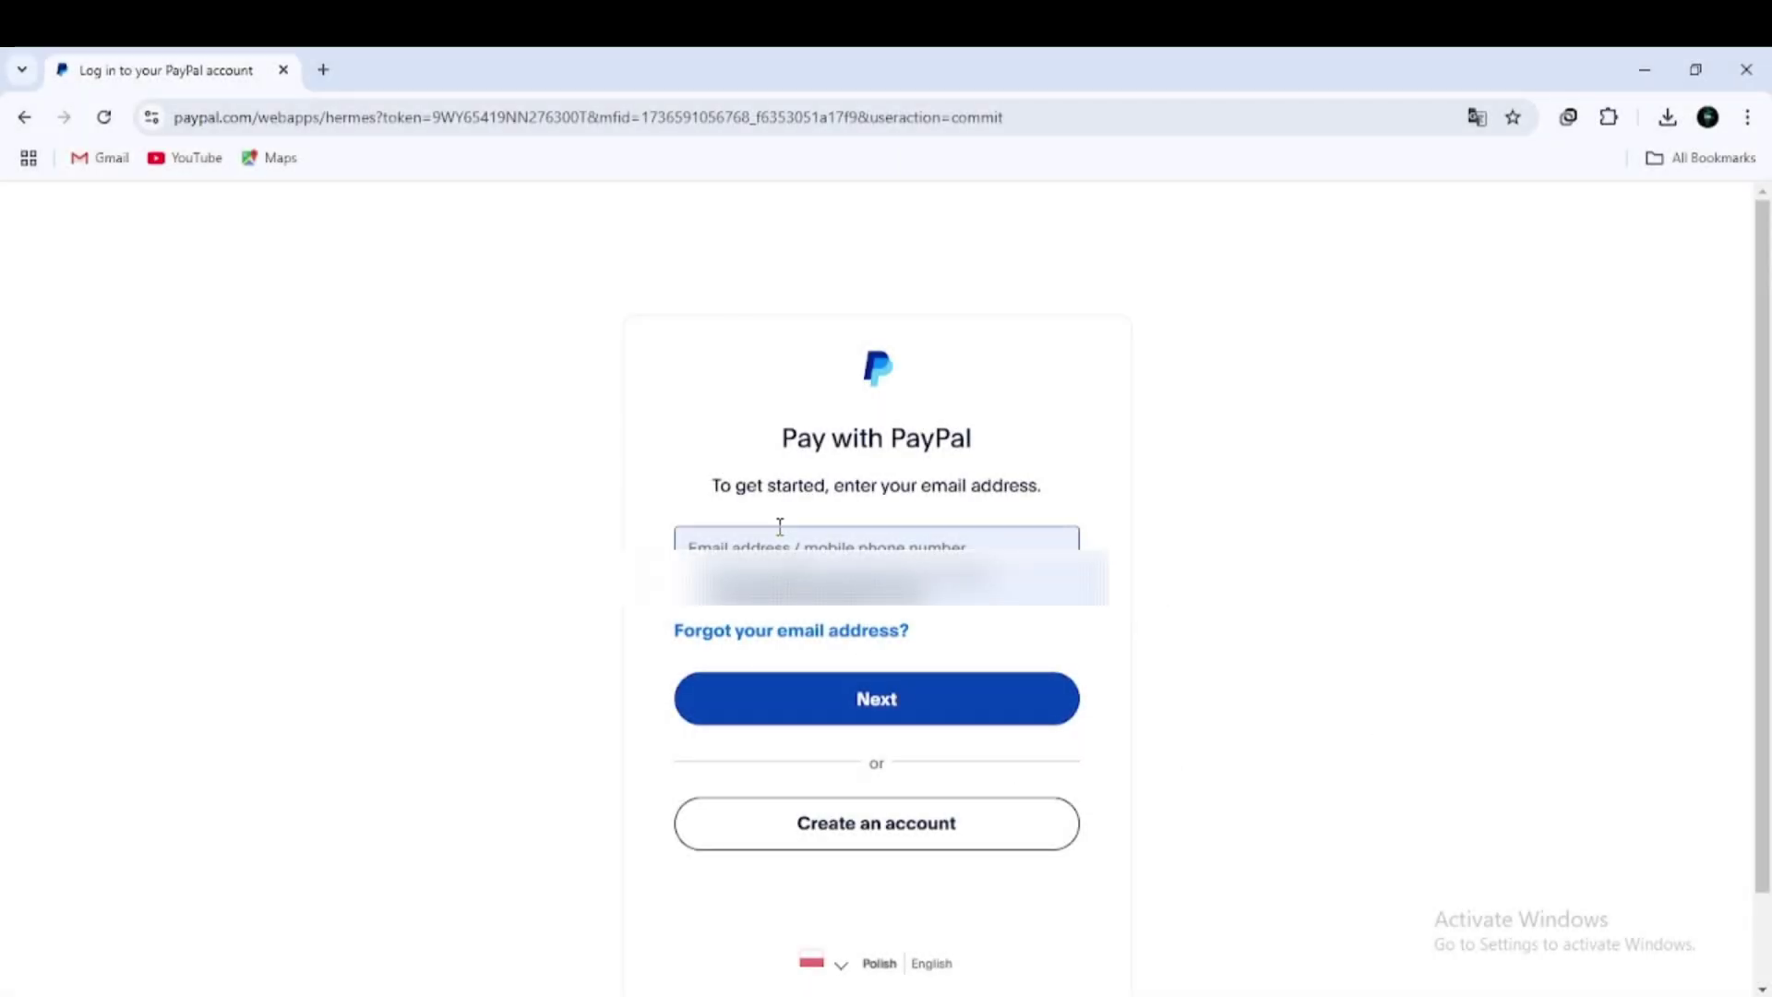
- Continue past the PayPal email step to reach the $7.99 payment form
left_click(925, 718)
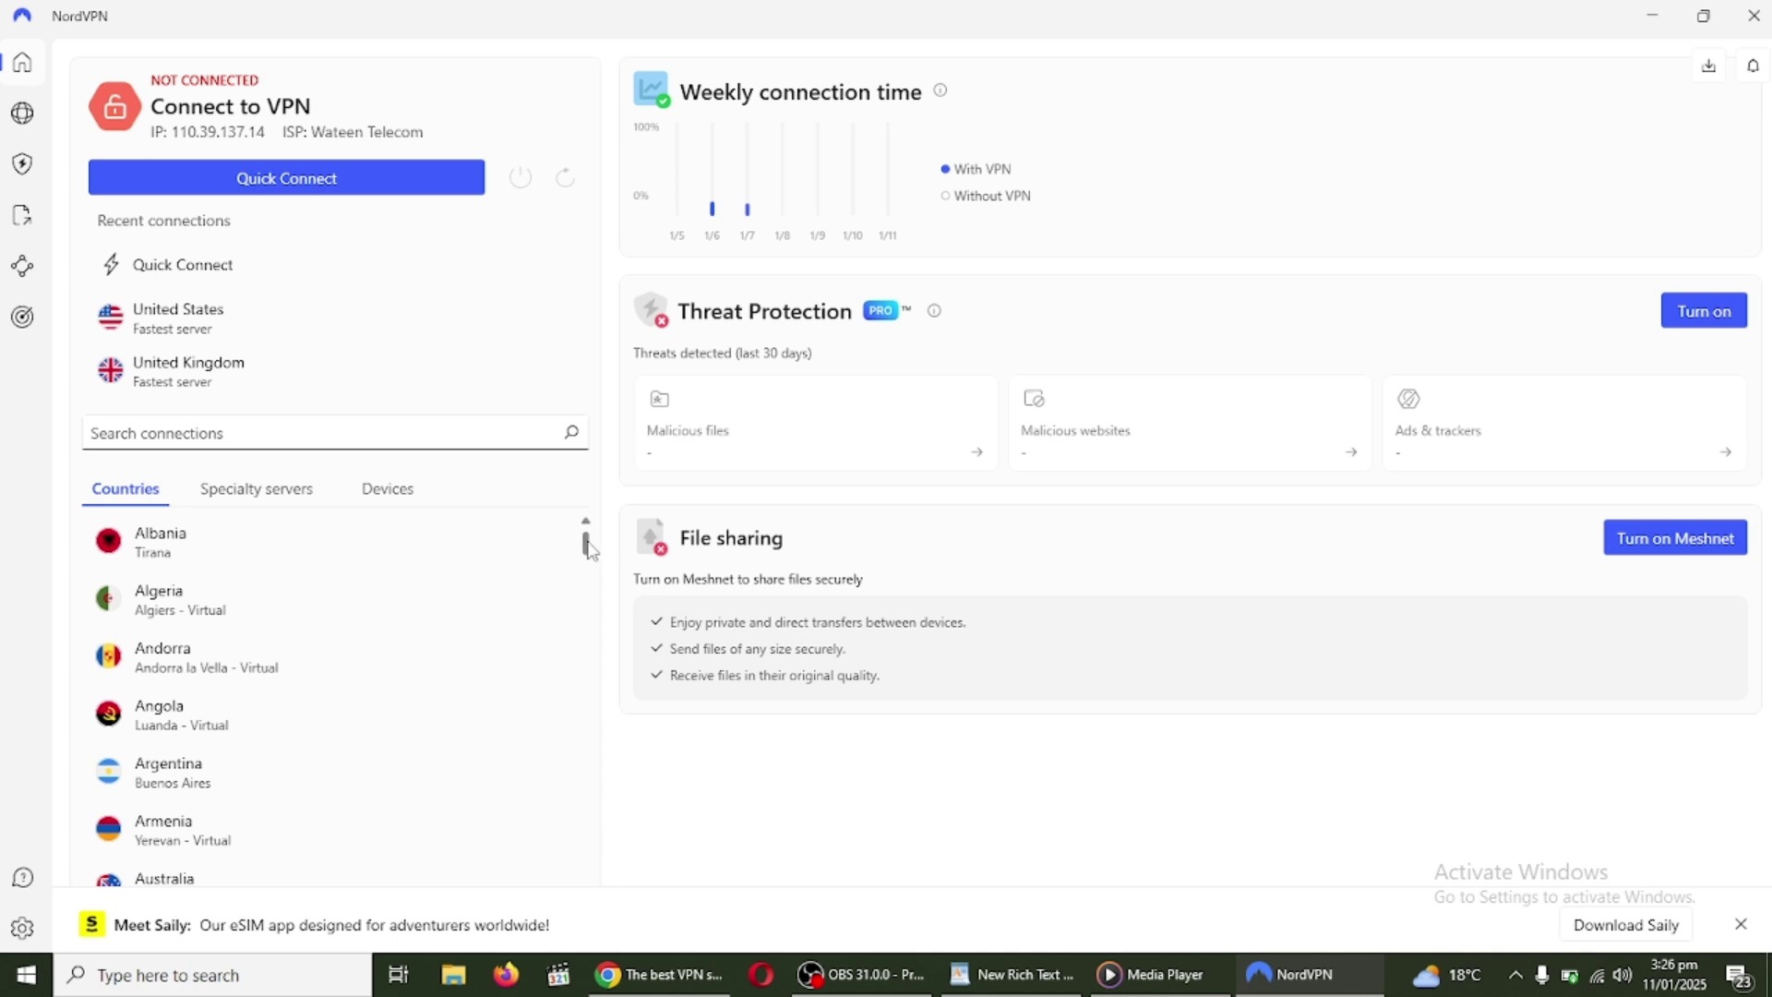
mouse_move(591, 550)
left_mouse_down()
mouse_move(613, 705)
mouse_move(585, 901)
mouse_move(587, 533)
left_mouse_up()
- Switch the Internet Kill Switch off in NordVPN settings and return to Home
left_click(23, 928)
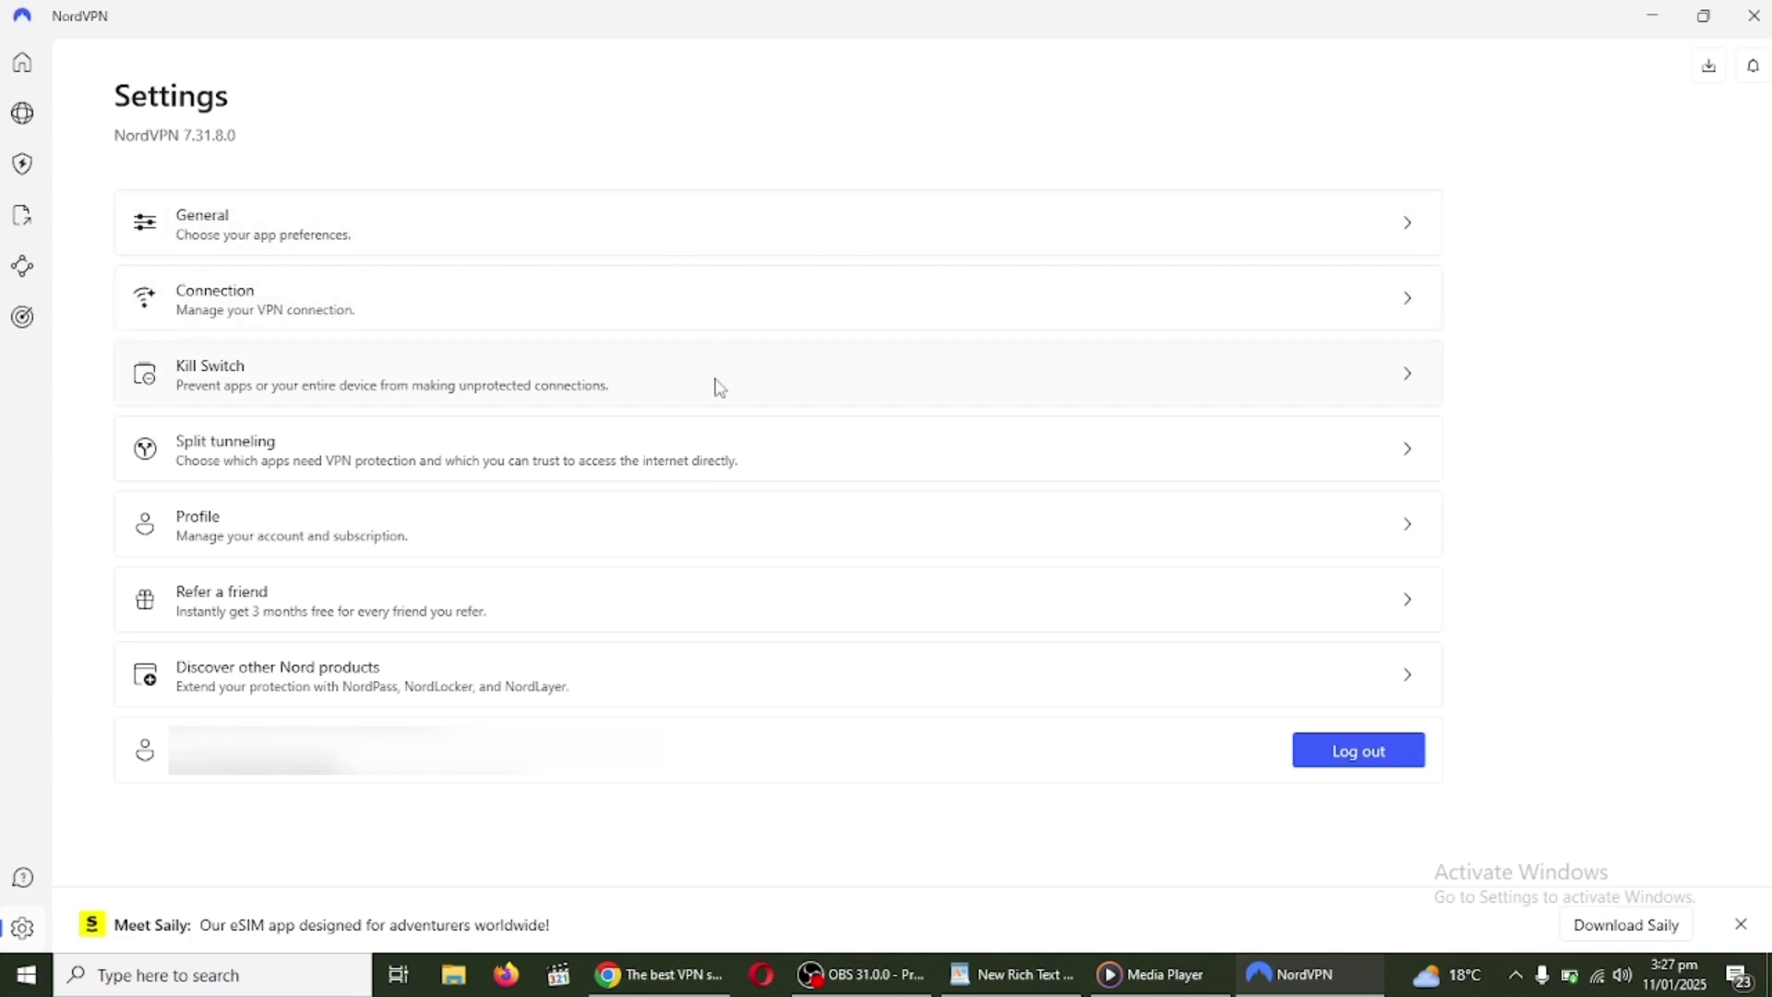
left_click(717, 386)
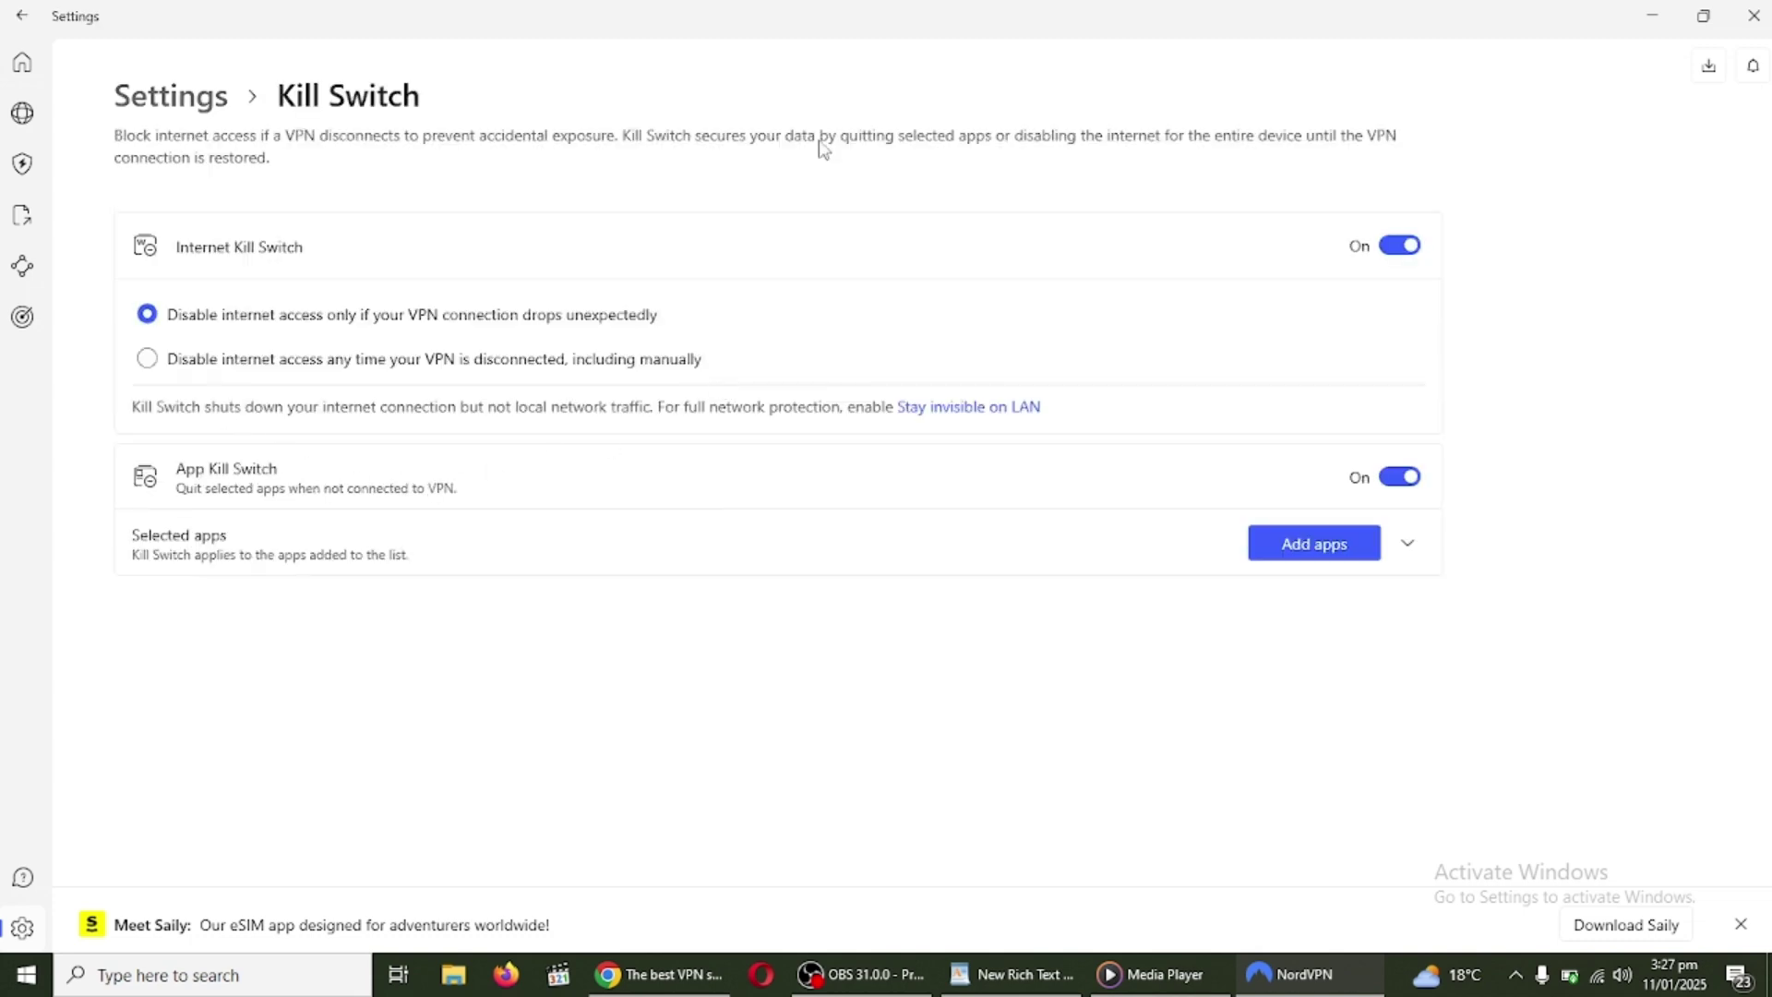
left_click(1398, 247)
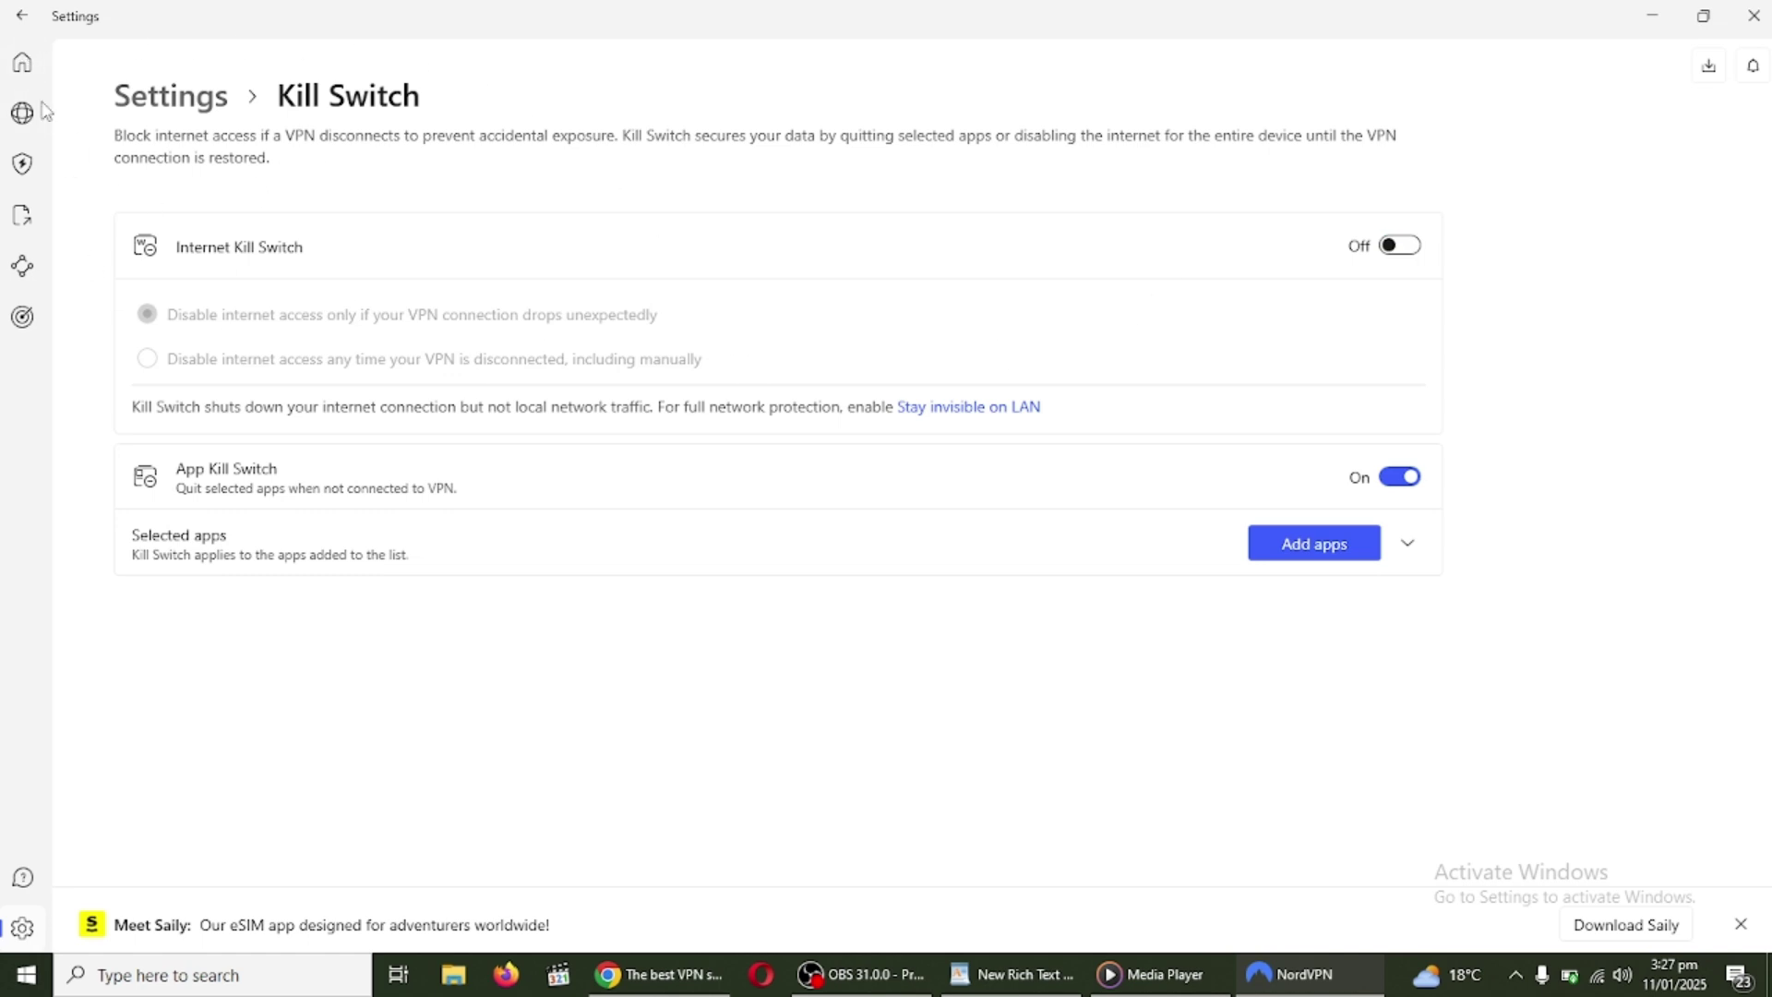
left_click(20, 66)
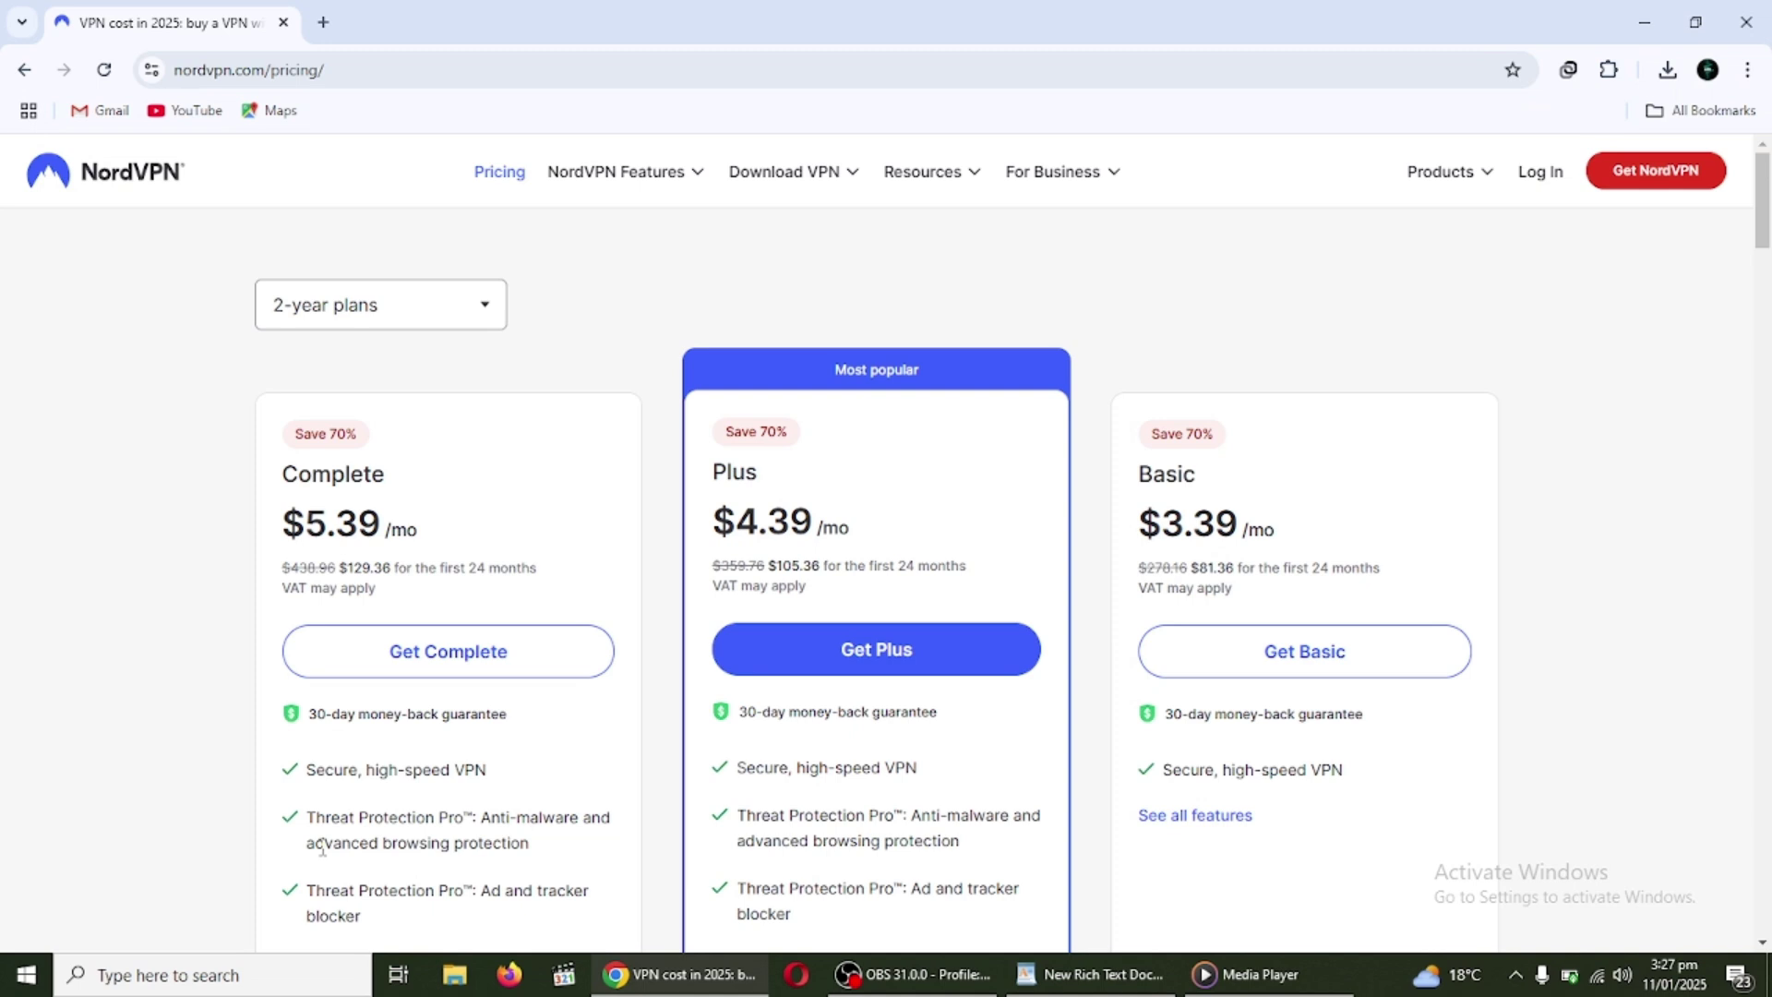
- Show 1-year, then 1-month plan prices ($14.99, $13.99, $12.99)
left_click_drag(309, 714, 516, 735)
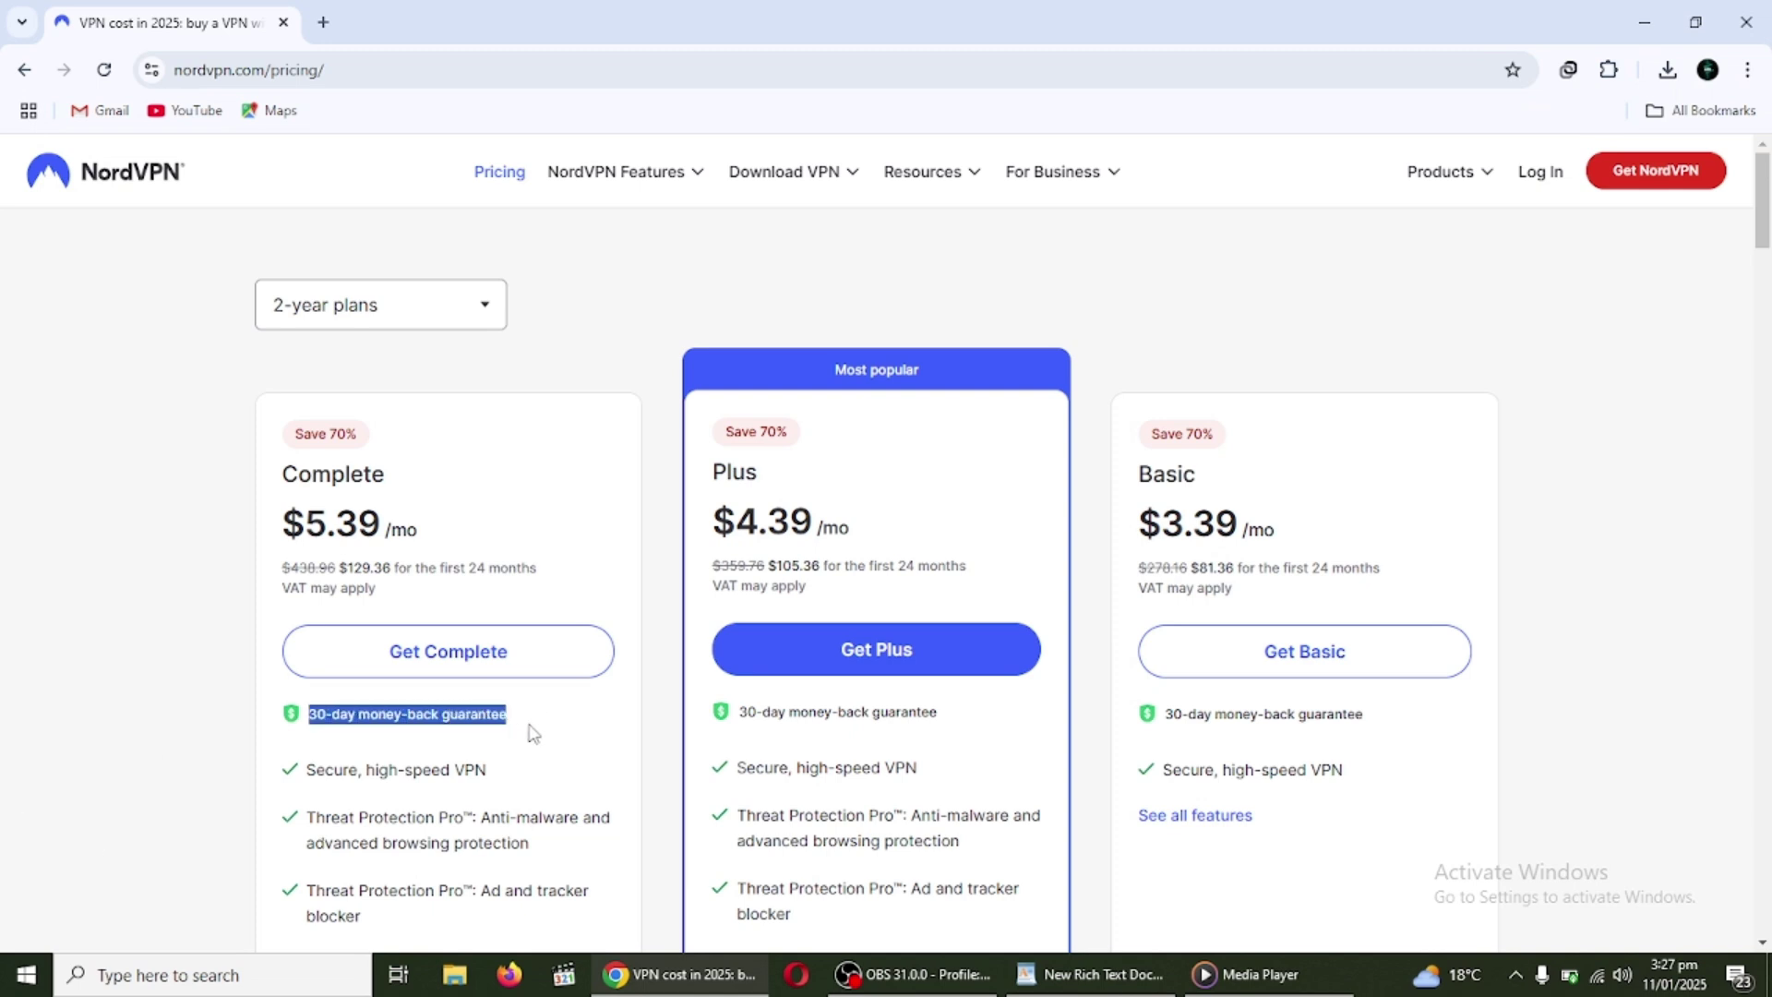
left_click(552, 734)
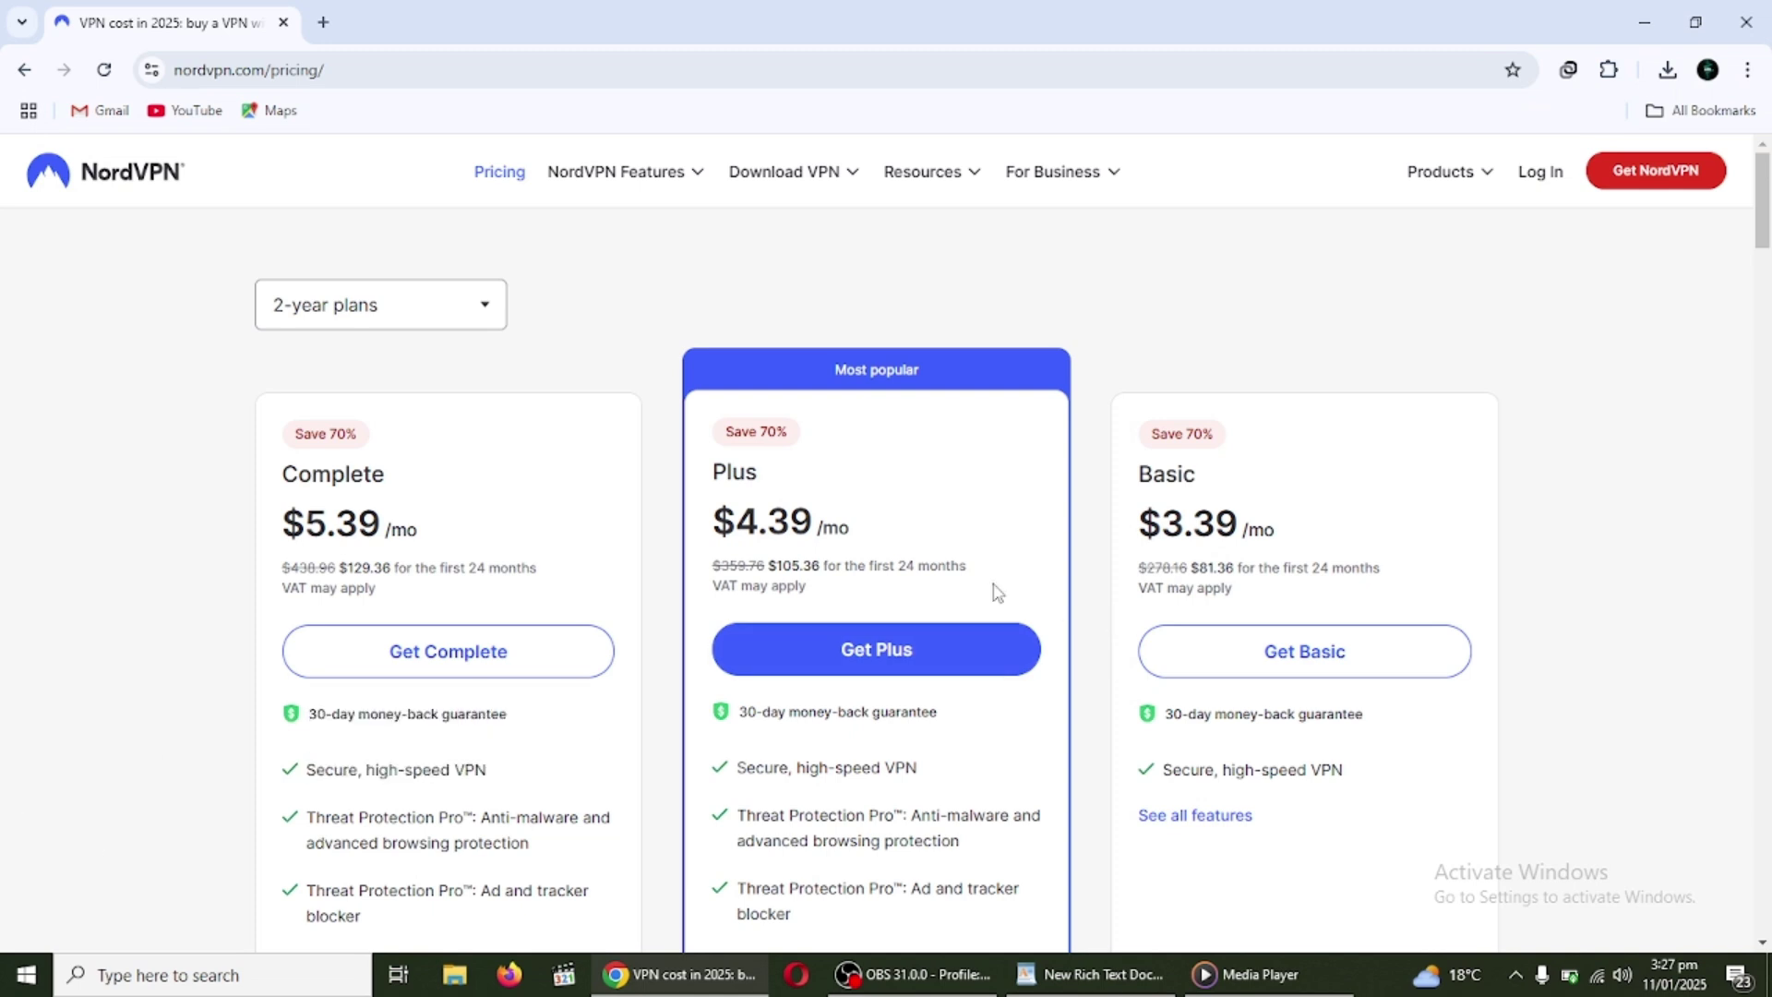
left_click(461, 305)
left_click(430, 377)
left_click(447, 316)
left_click(415, 408)
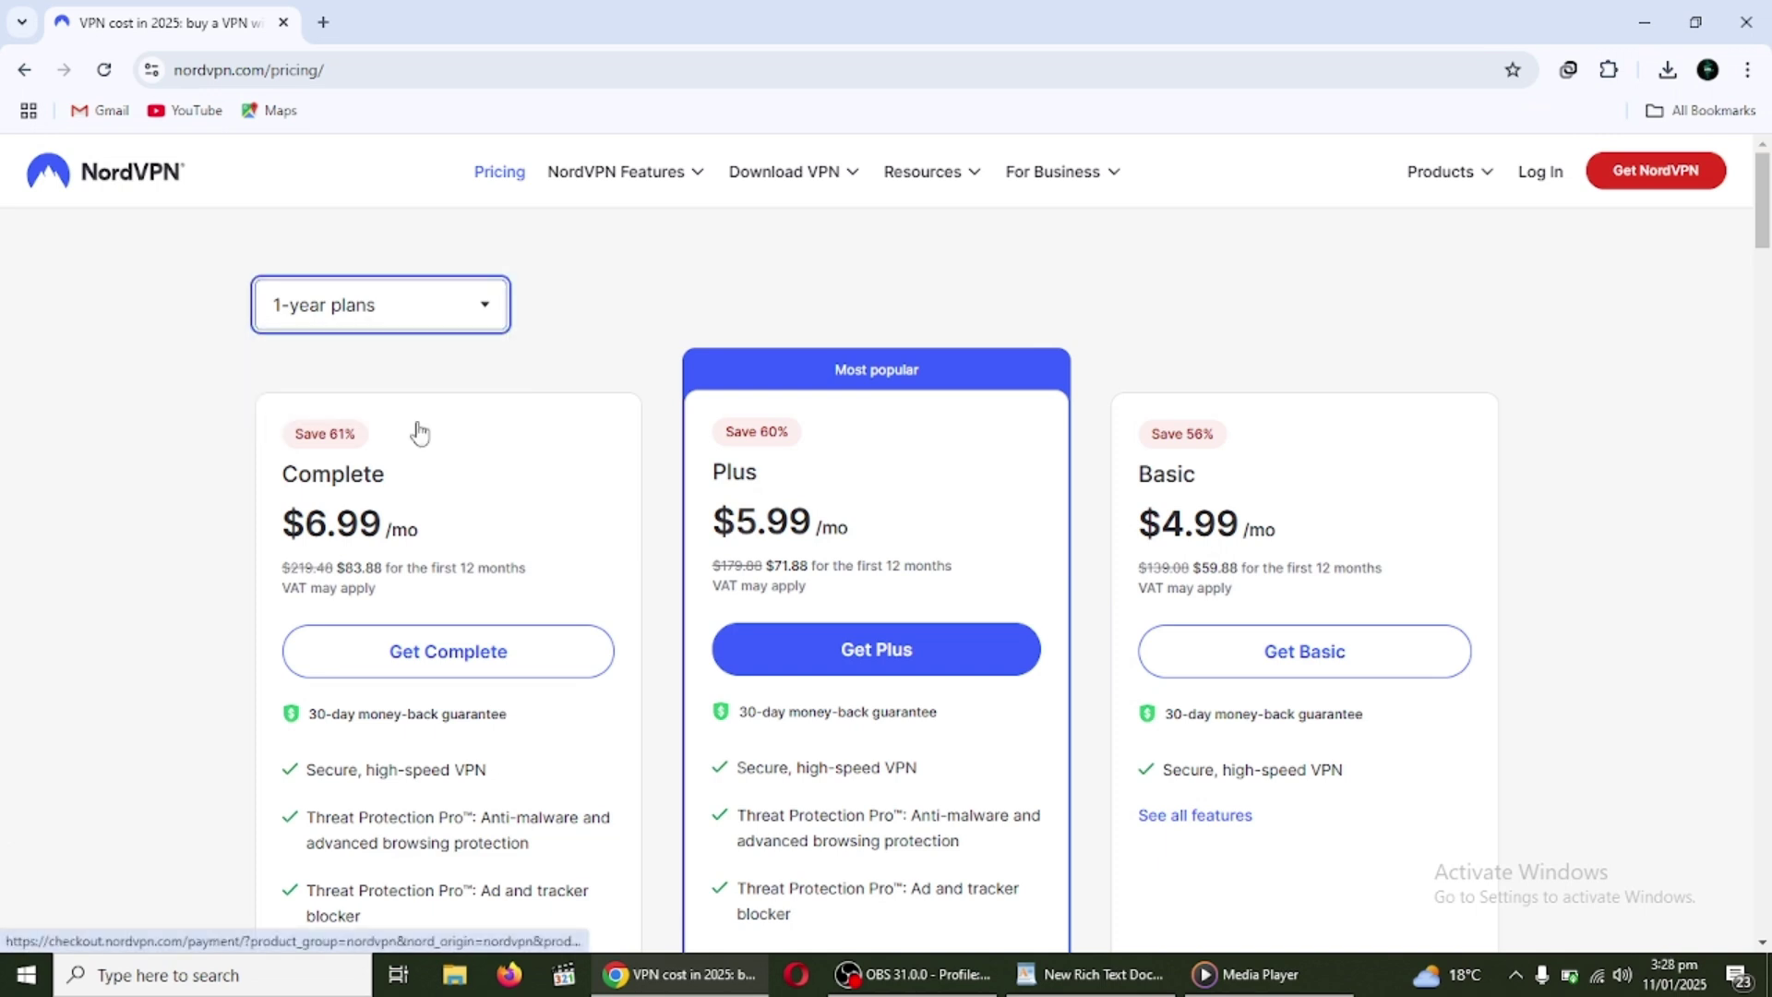
left_click_drag(1762, 249, 1766, 291)
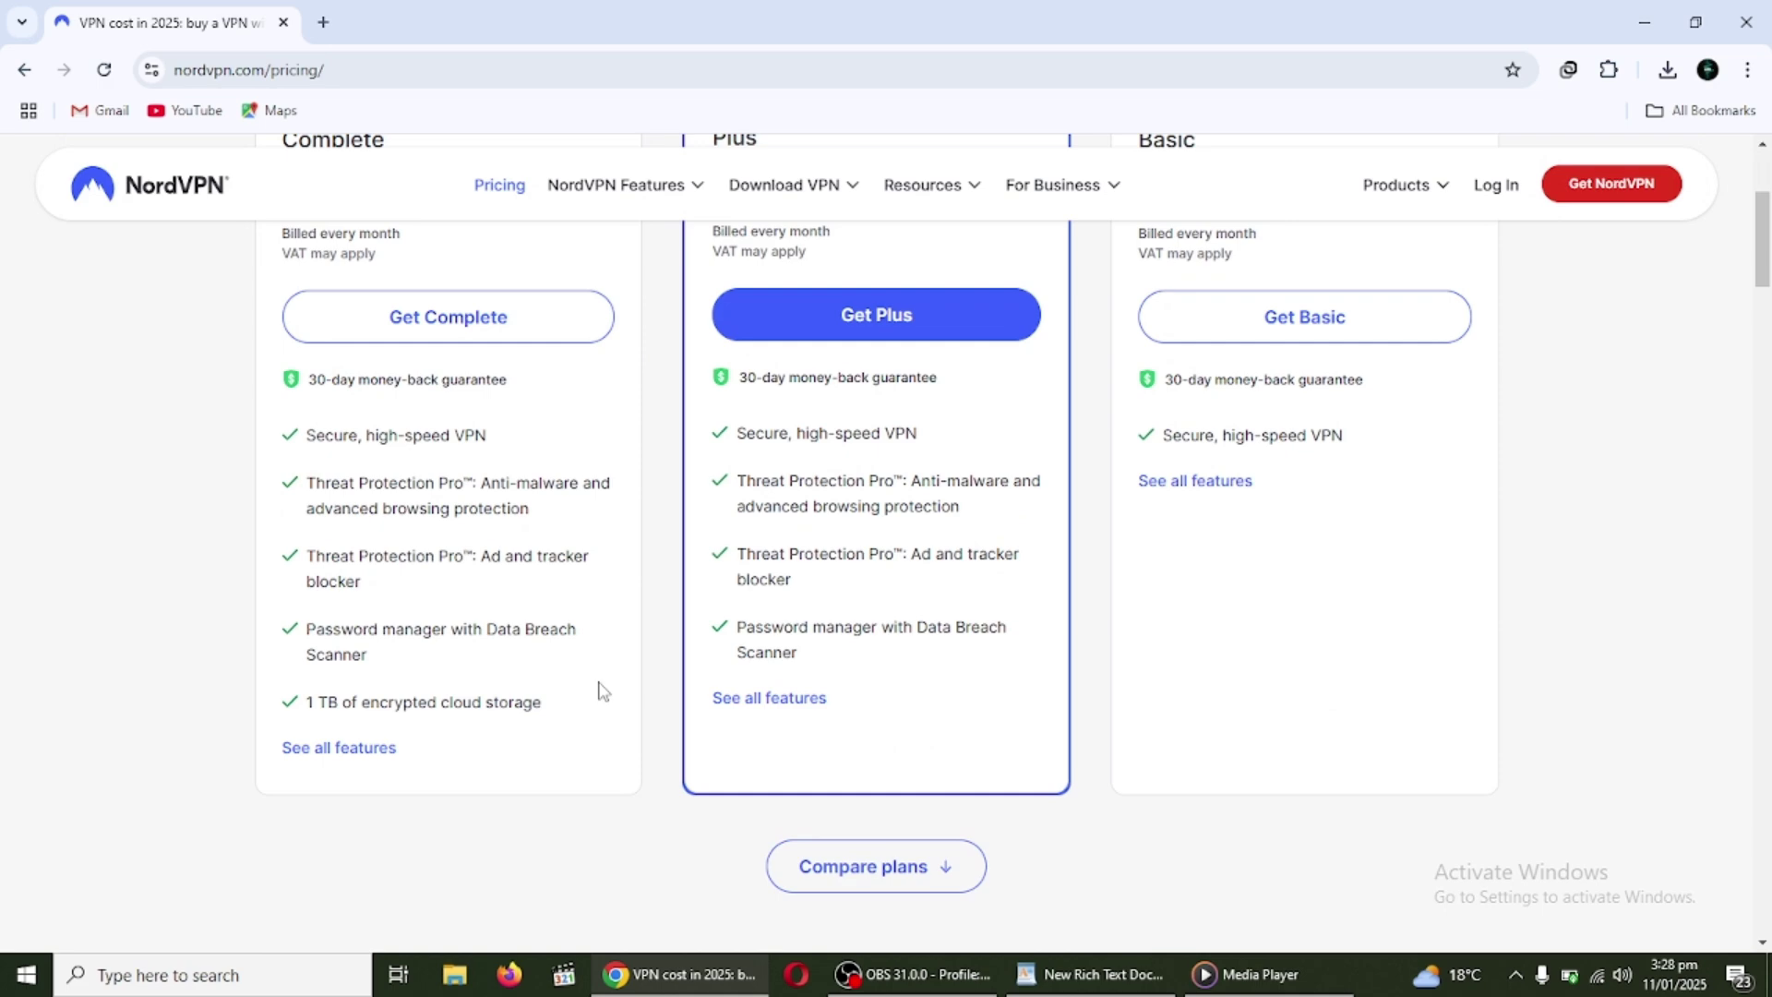